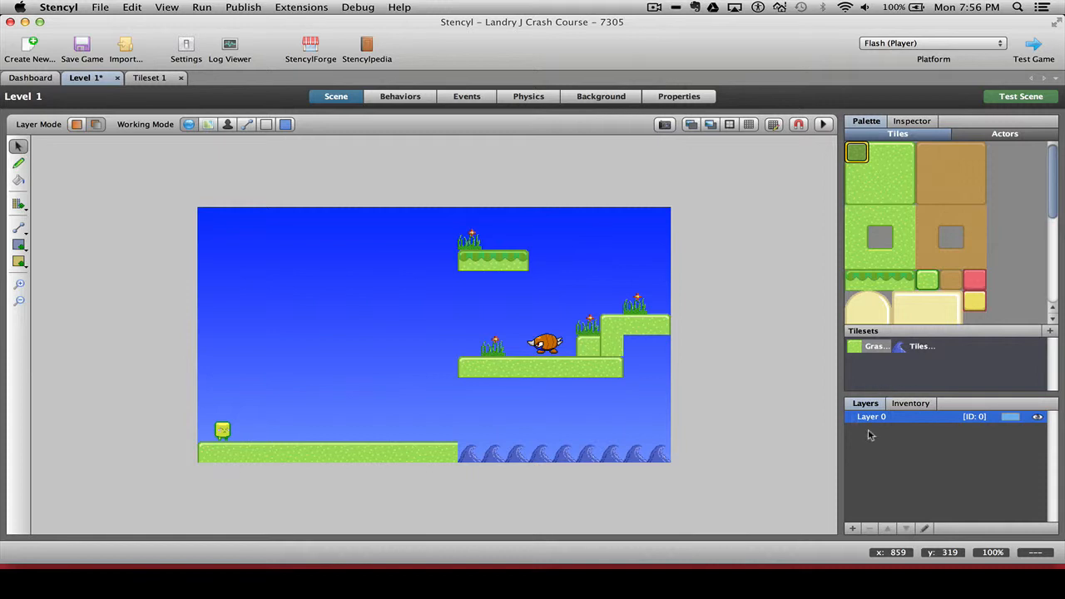
Switch to the tileset with the wave and dirt tiles and rename Layer 0 as Background.
left_click(921, 349)
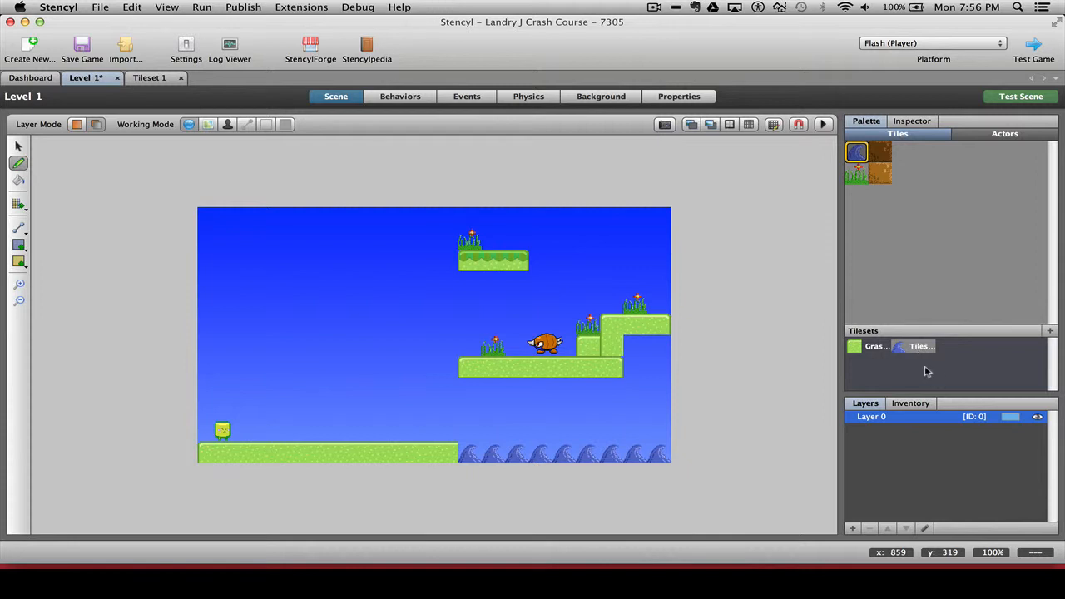
left_click(875, 422)
left_click(873, 417)
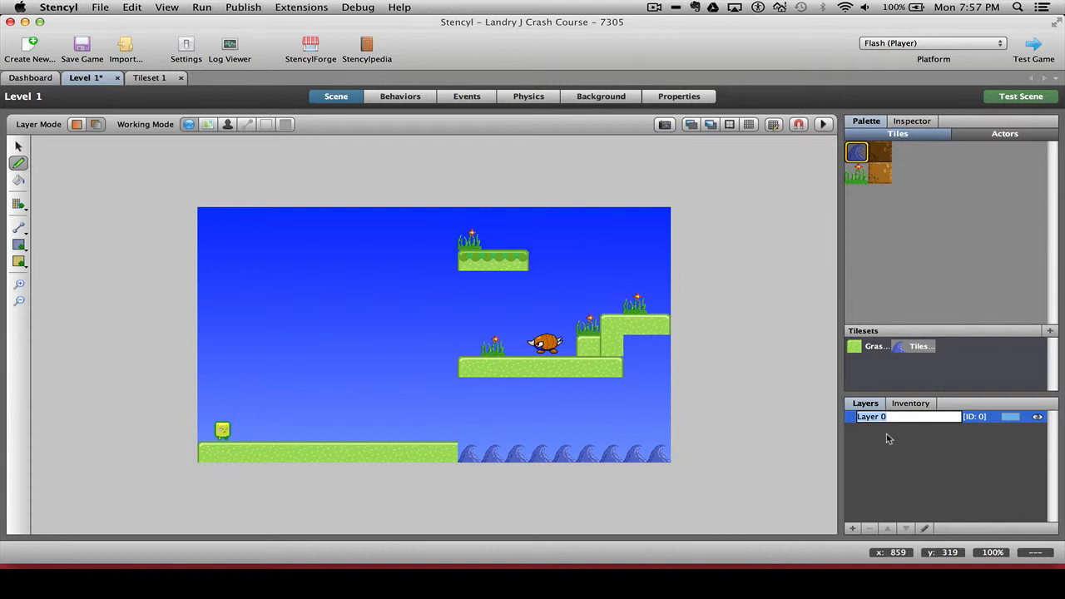
type("Background")
key("Return")
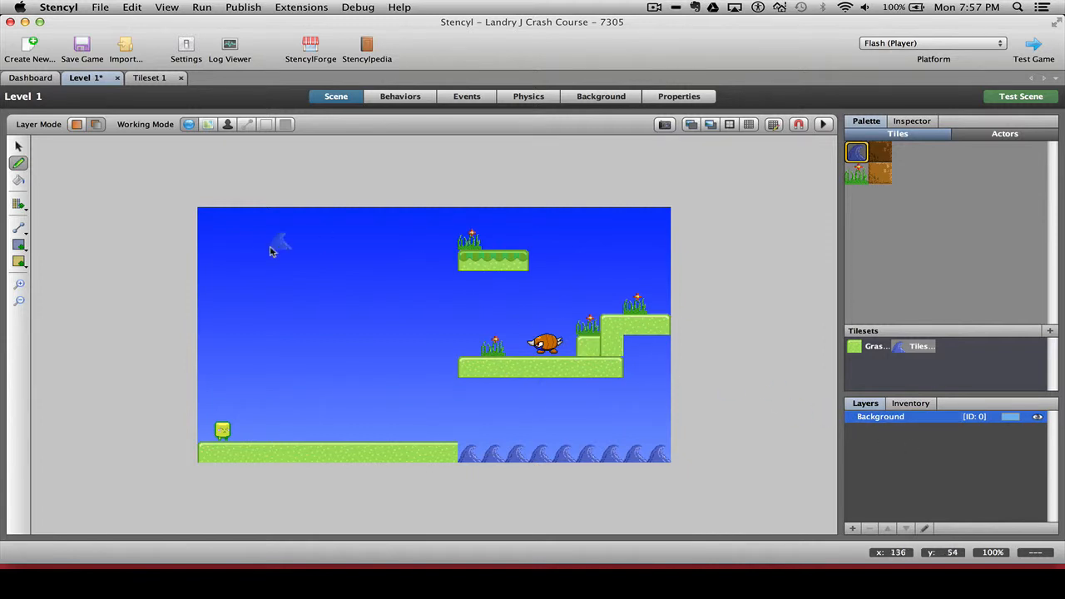
Paint a block of dark dirt tiles on the Background layer, eight wide and seven high with clipped upper corners, on the lower grass ground.
left_click(18, 146)
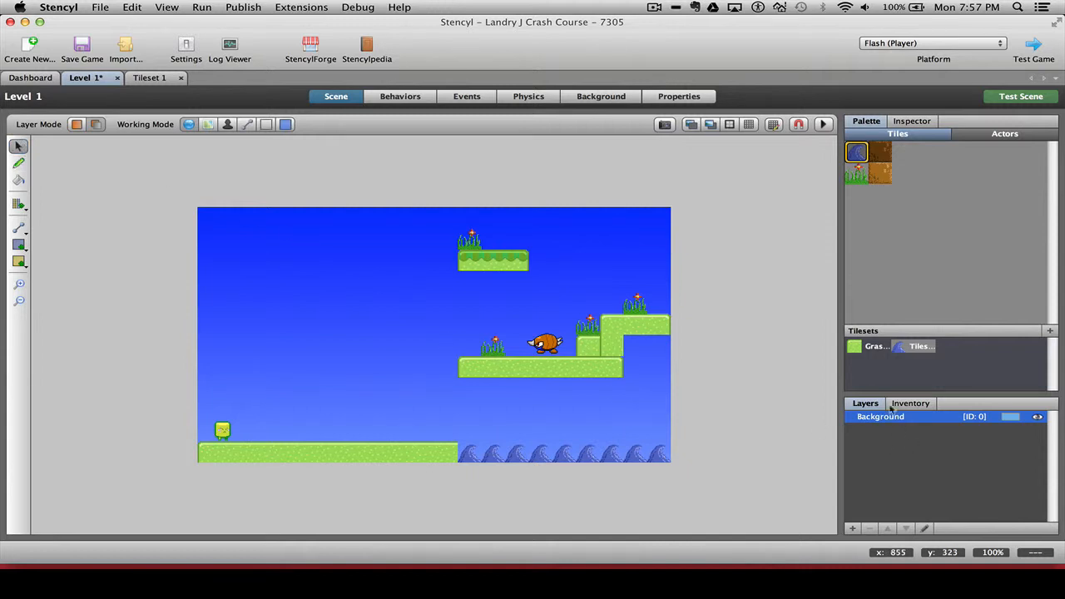
left_click(880, 152)
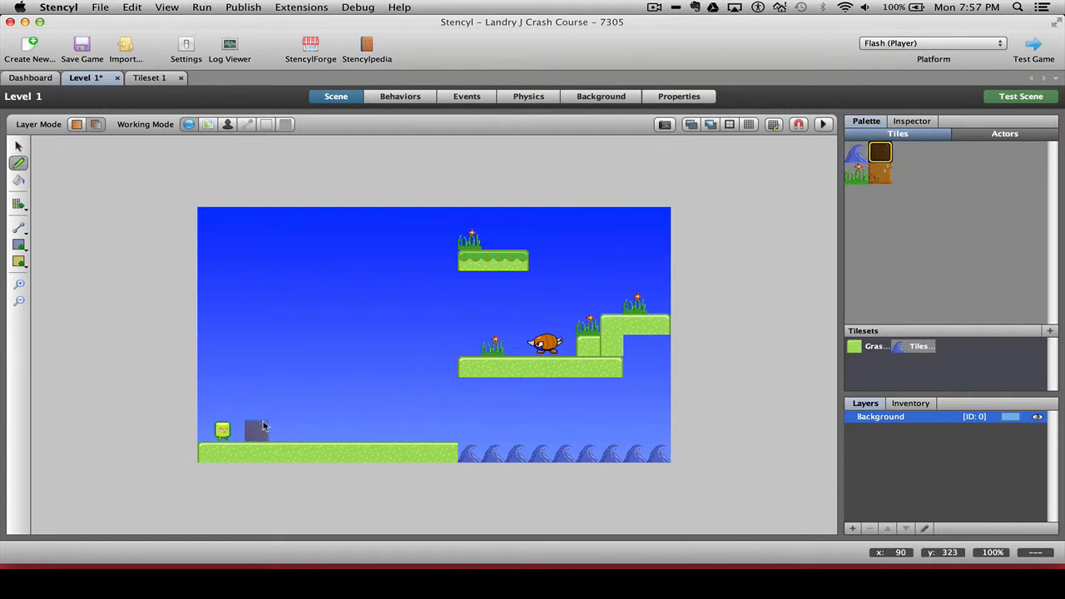
mouse_move(261, 427)
left_mouse_down()
mouse_move(416, 430)
mouse_move(421, 343)
mouse_move(372, 307)
mouse_move(304, 303)
mouse_move(255, 324)
mouse_move(253, 393)
mouse_move(260, 410)
mouse_move(321, 417)
mouse_move(422, 409)
mouse_move(342, 330)
mouse_move(296, 326)
mouse_move(361, 352)
mouse_move(399, 352)
mouse_move(329, 390)
mouse_move(302, 366)
mouse_move(280, 383)
mouse_move(392, 314)
left_mouse_up()
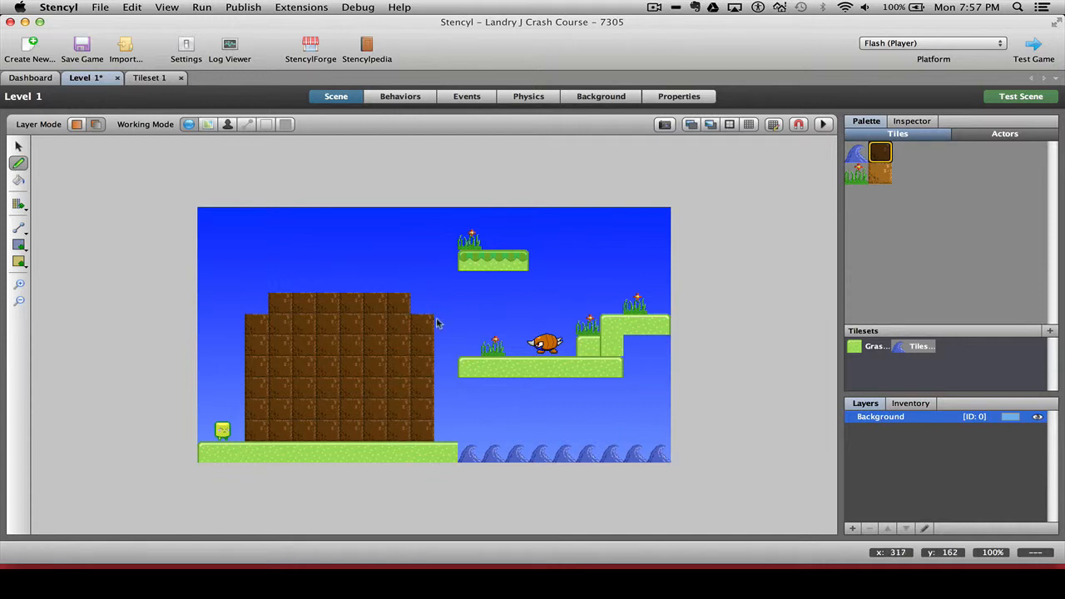
Choose the light dirt tile and add a new layer named Foreground above the Background layer.
left_click(880, 173)
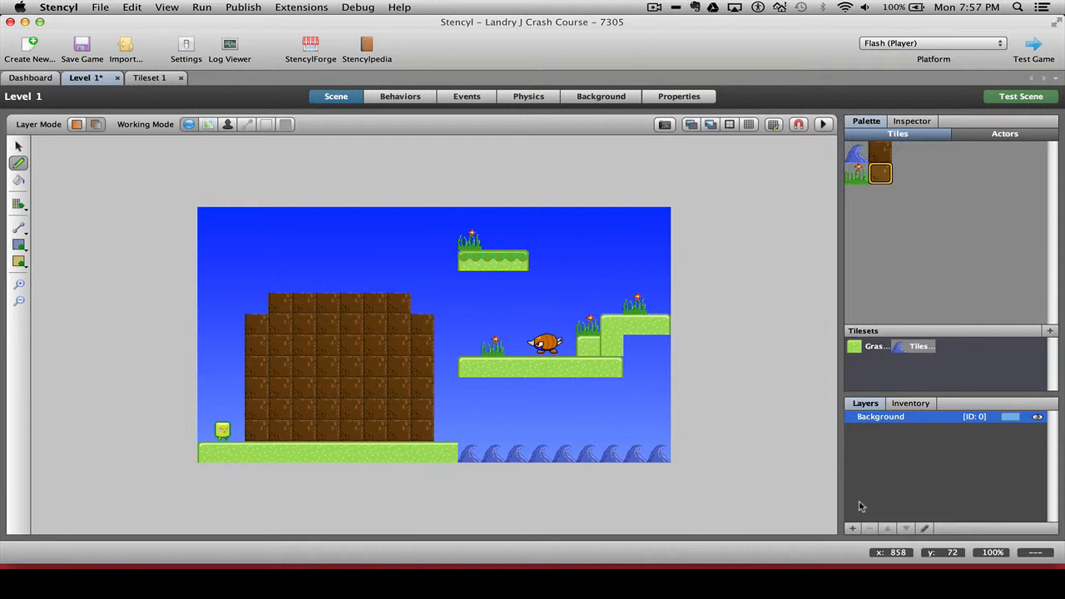
left_click(852, 528)
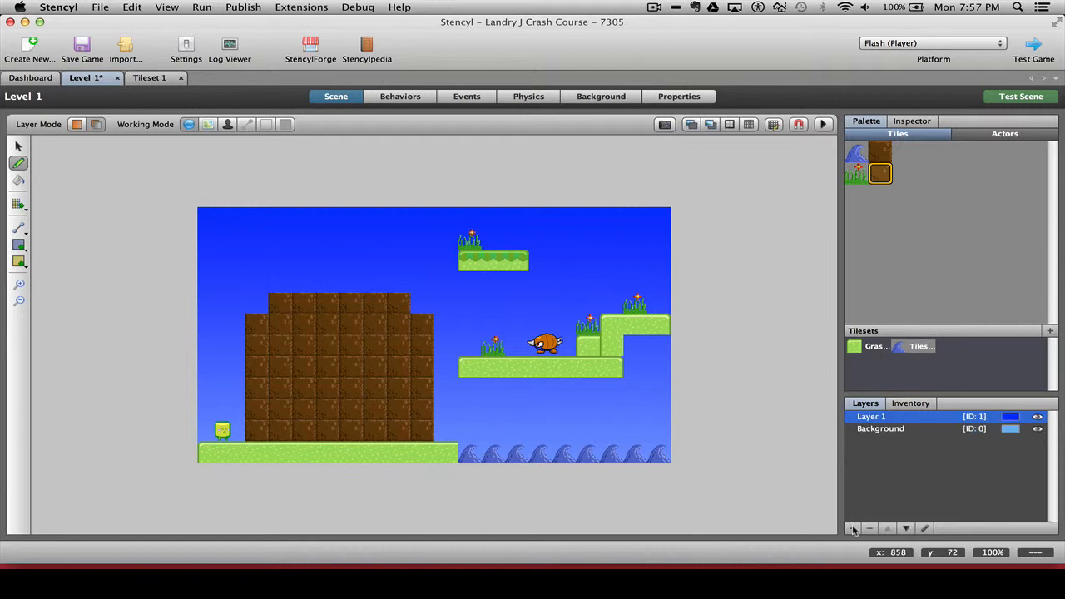
double_click(879, 420)
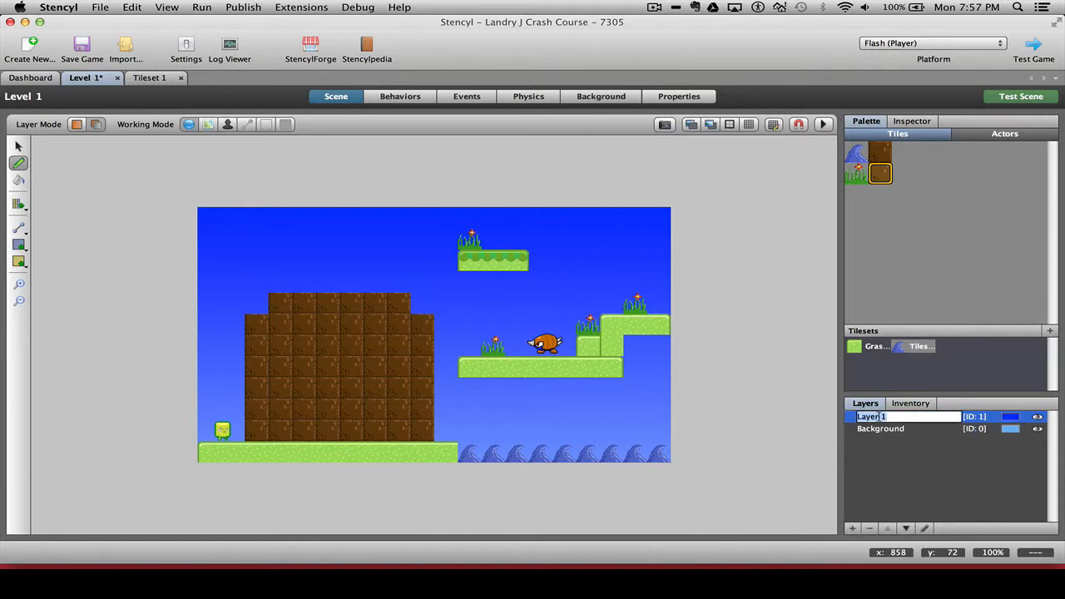
type("Foreground")
key("Return")
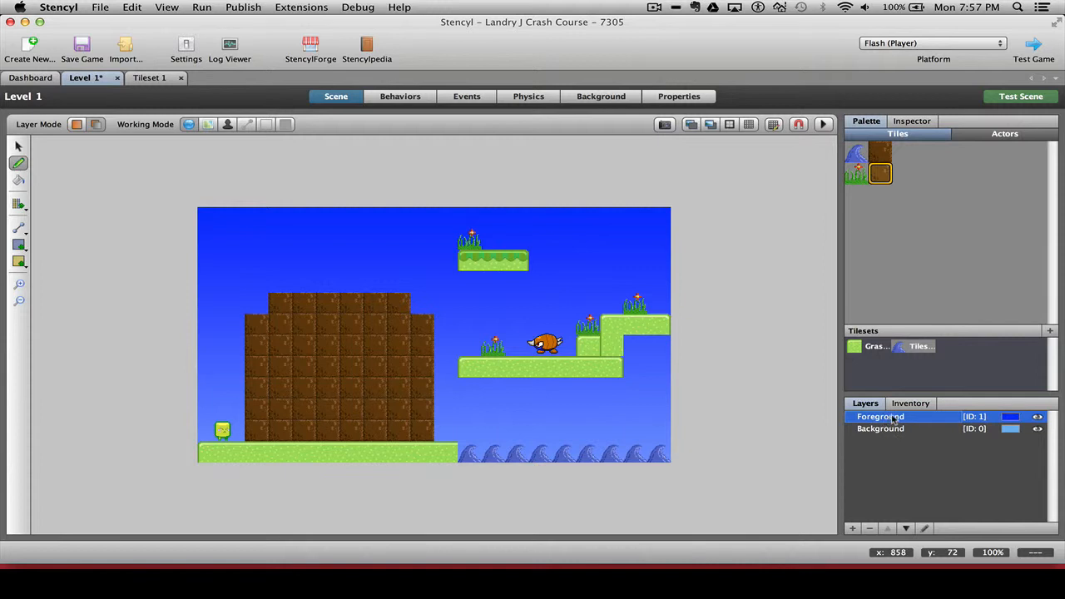
Paint light dirt tiles on the Foreground layer along the block's right edge, roof and upper left edge, plus two adjacent tiles inside.
left_click(893, 430)
left_click(895, 419)
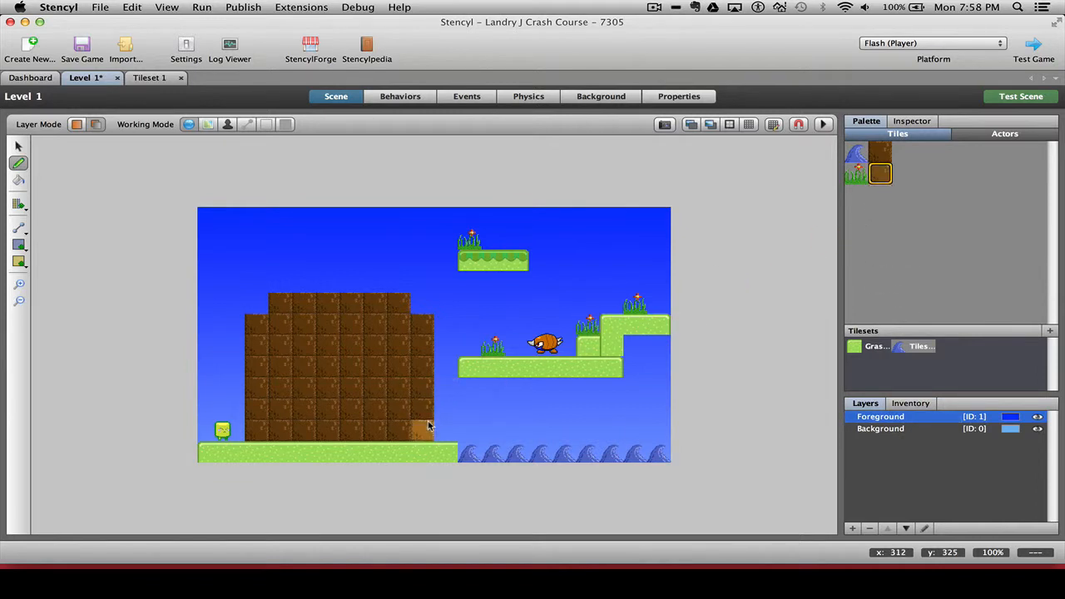
left_click_drag(428, 426, 422, 327)
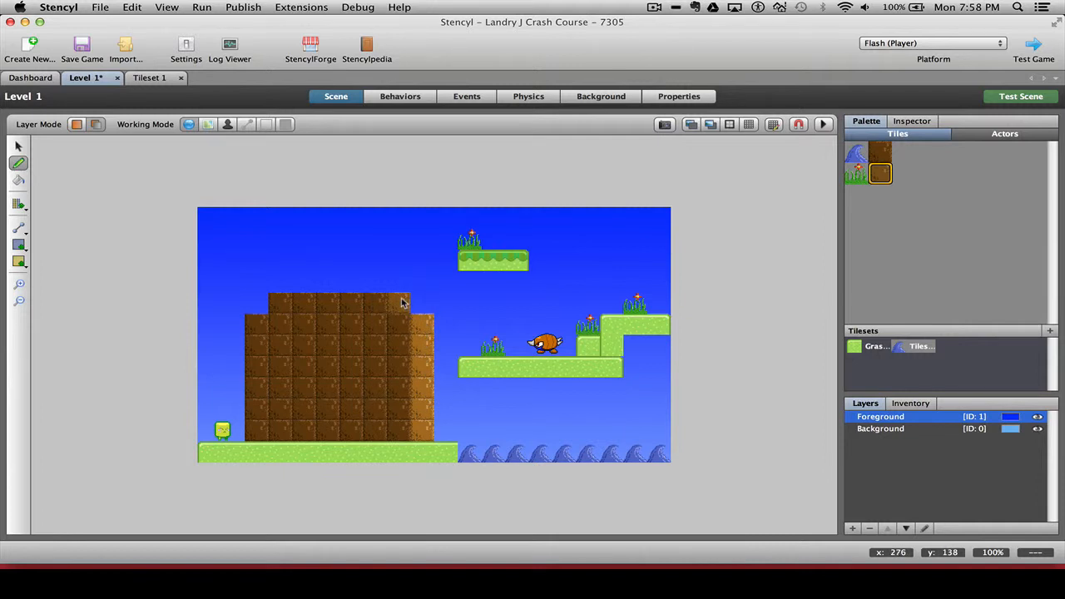
mouse_move(400, 303)
left_mouse_down()
mouse_move(282, 305)
mouse_move(255, 323)
mouse_move(259, 382)
left_mouse_up()
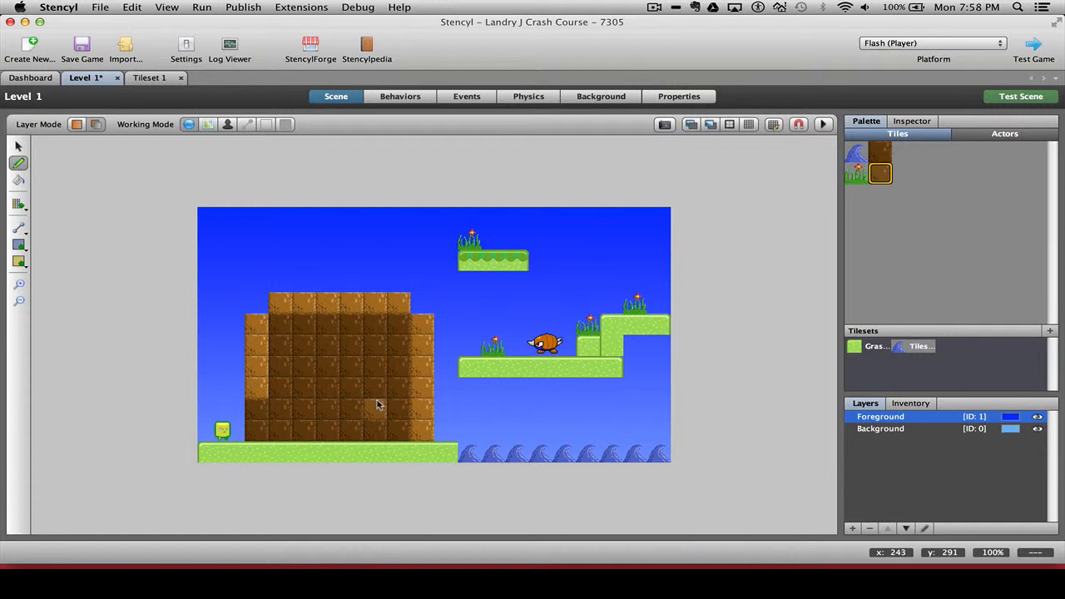
left_click_drag(377, 405, 358, 406)
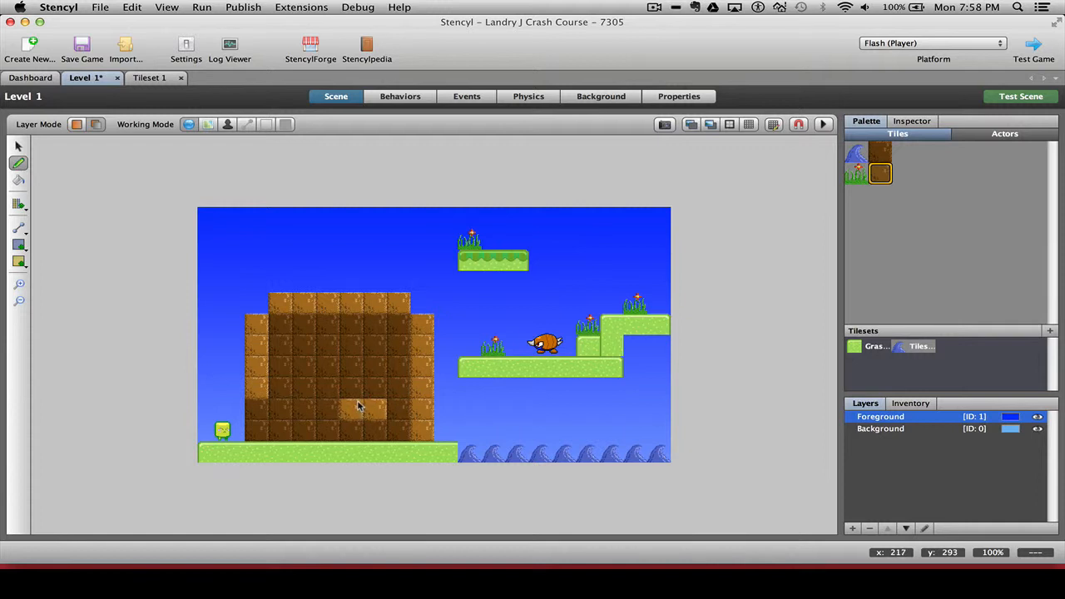
Delete the second and third light dirt tiles from the top of the block's right edge.
left_click(20, 148)
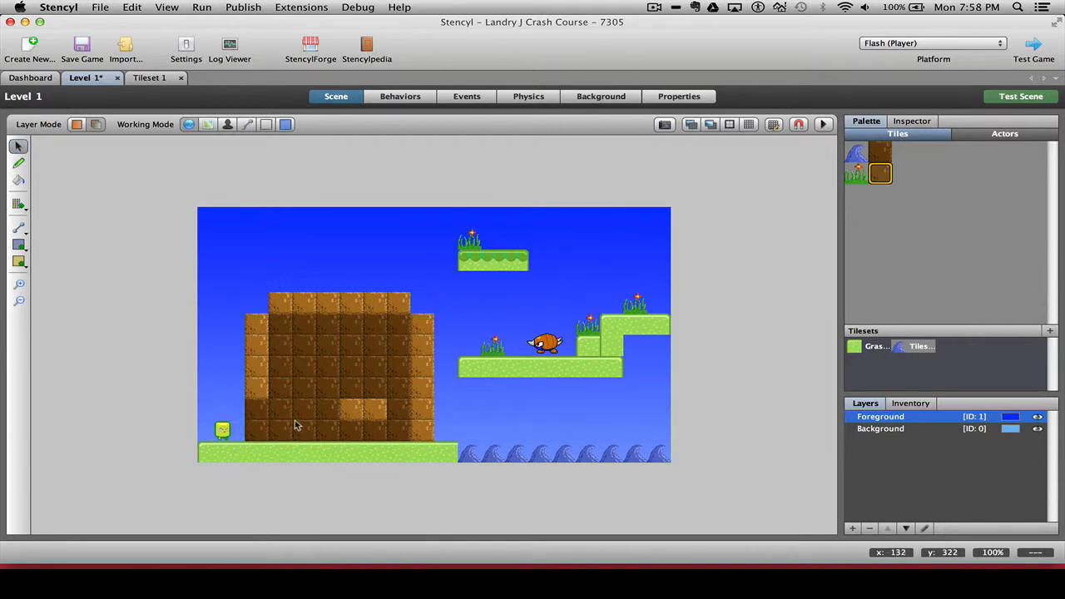
left_click(422, 350)
left_click(423, 350)
left_click(424, 362)
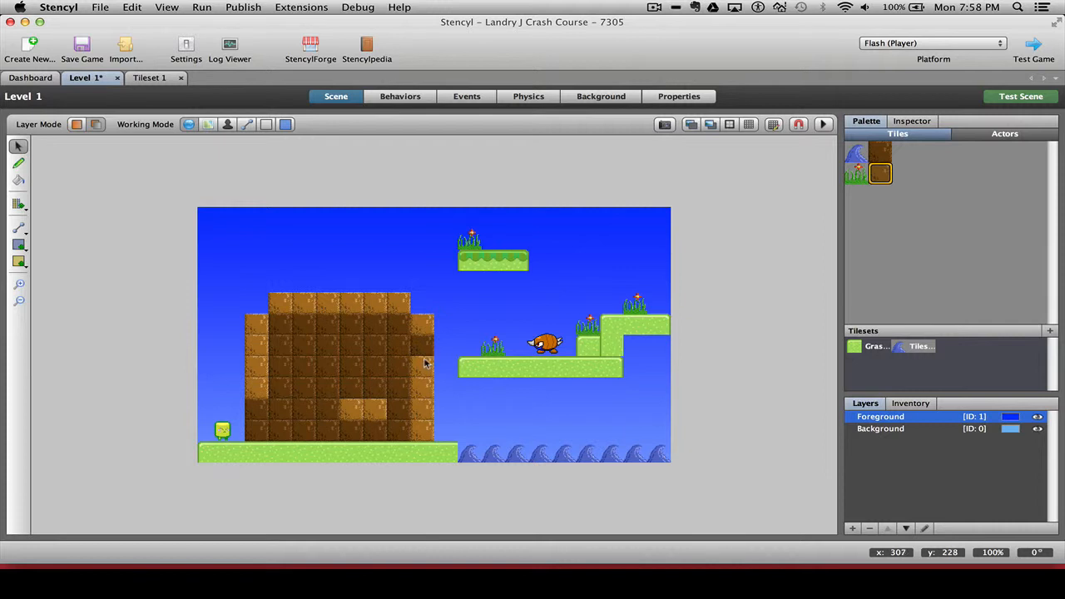
left_click(425, 361)
left_click(424, 361)
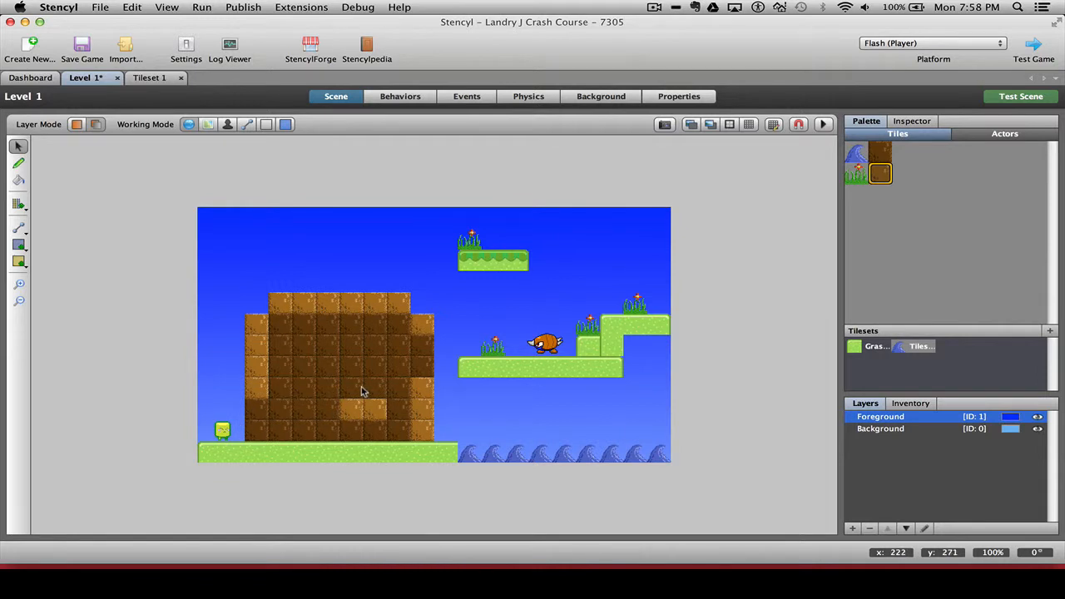
Move the left one of the two inner light dirt tiles down one row onto the grass ground.
left_click(351, 410)
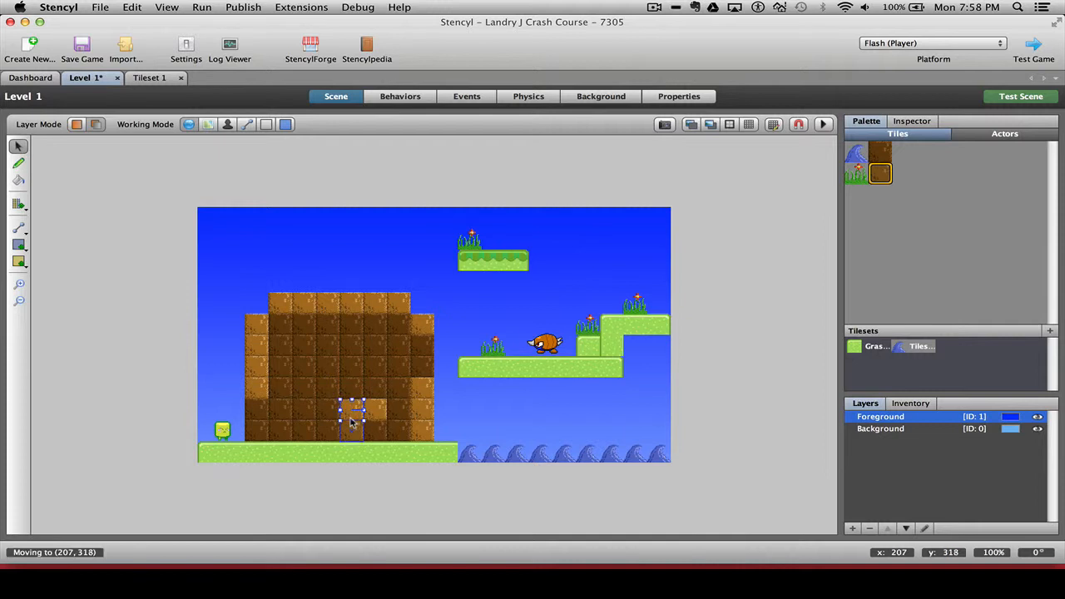
left_click_drag(351, 409, 351, 431)
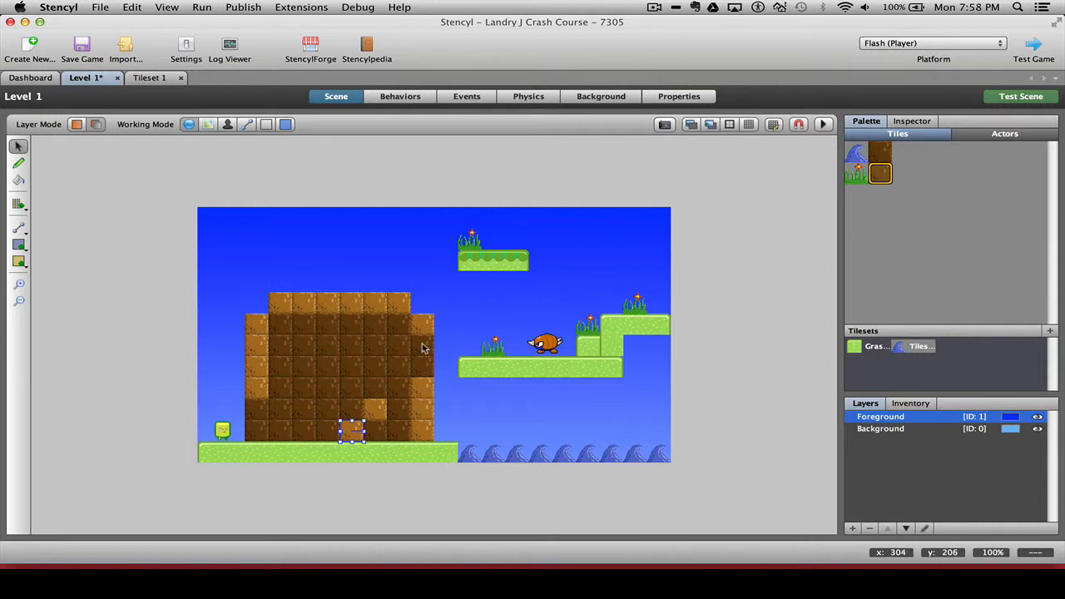
left_click(456, 320)
Delete a two-by-two group of dark Background tiles to cut a window in the dirt block, and save the game.
left_click(328, 350)
left_click_drag(328, 350, 352, 346)
key("Delete")
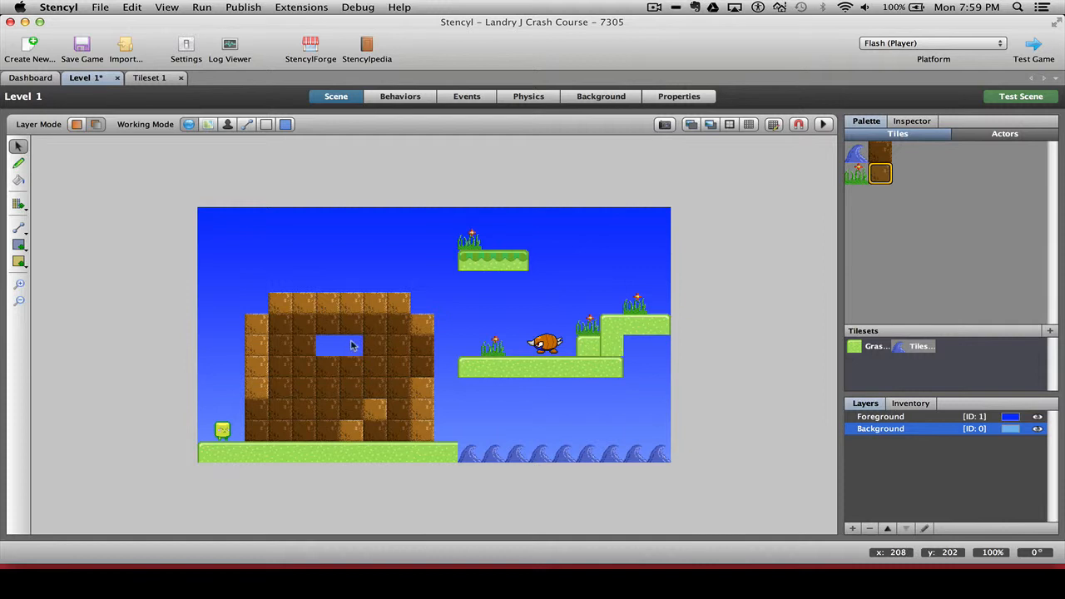
left_click(328, 367)
left_click_drag(327, 366, 350, 365)
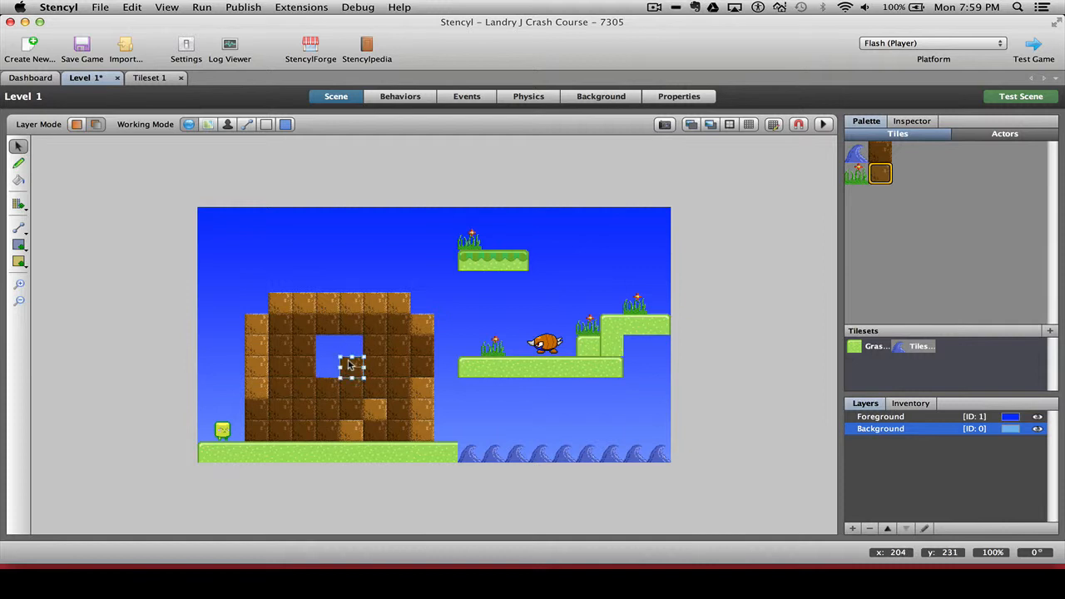
key("Delete")
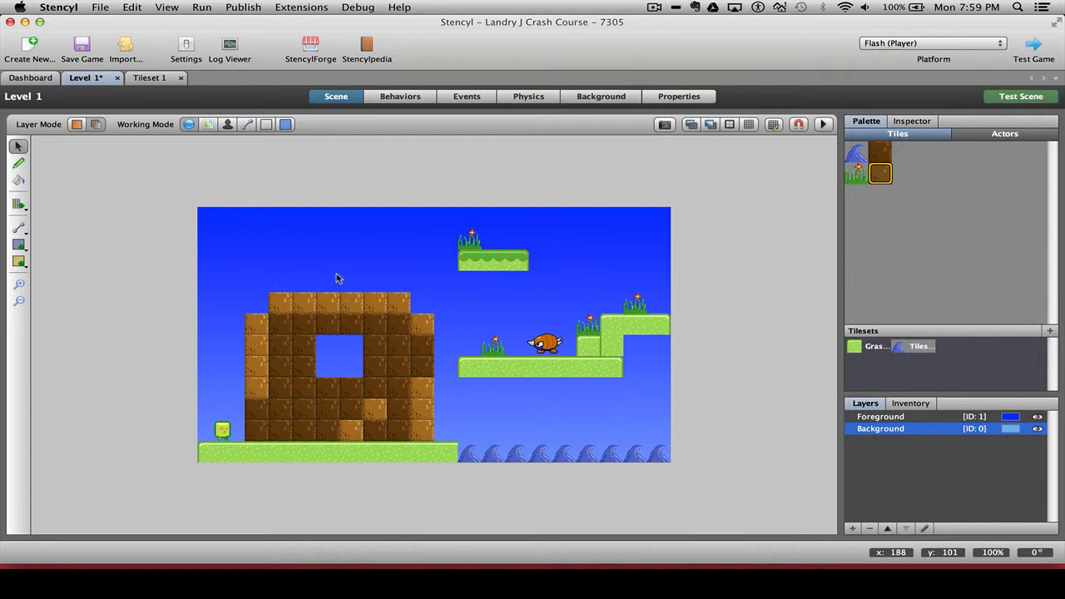
left_click(82, 52)
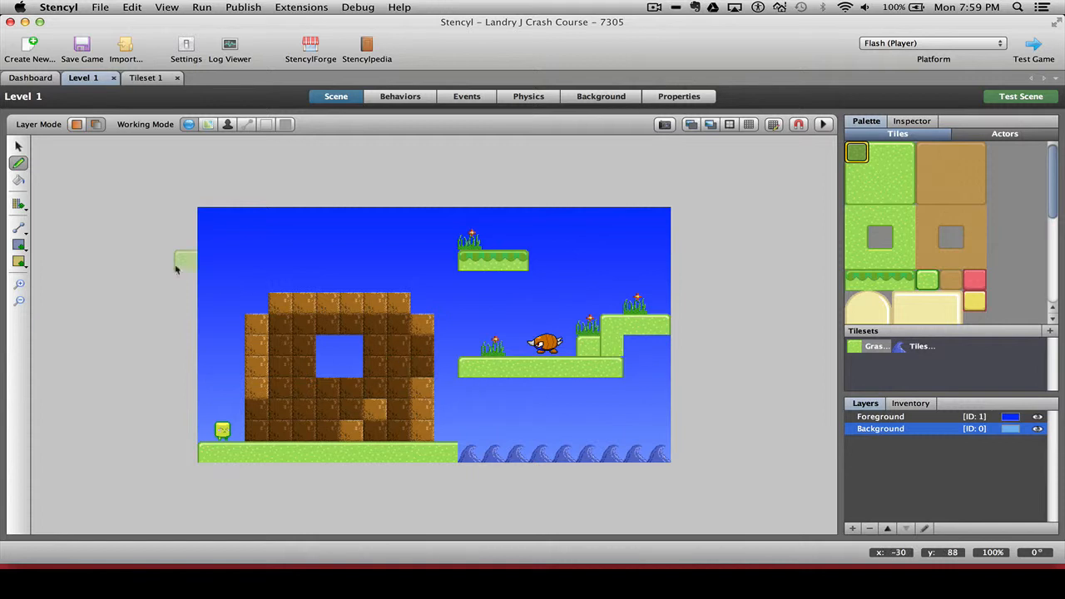
Select several light and dark dirt tiles in turn to check which layer each belongs to.
left_click(20, 146)
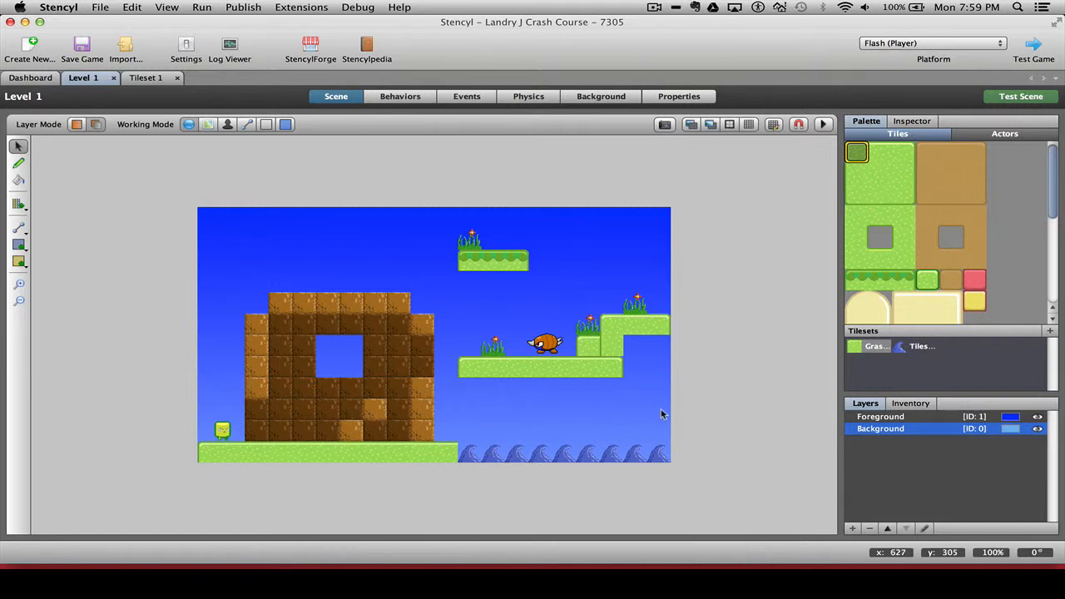
left_click(424, 393)
left_click(425, 414)
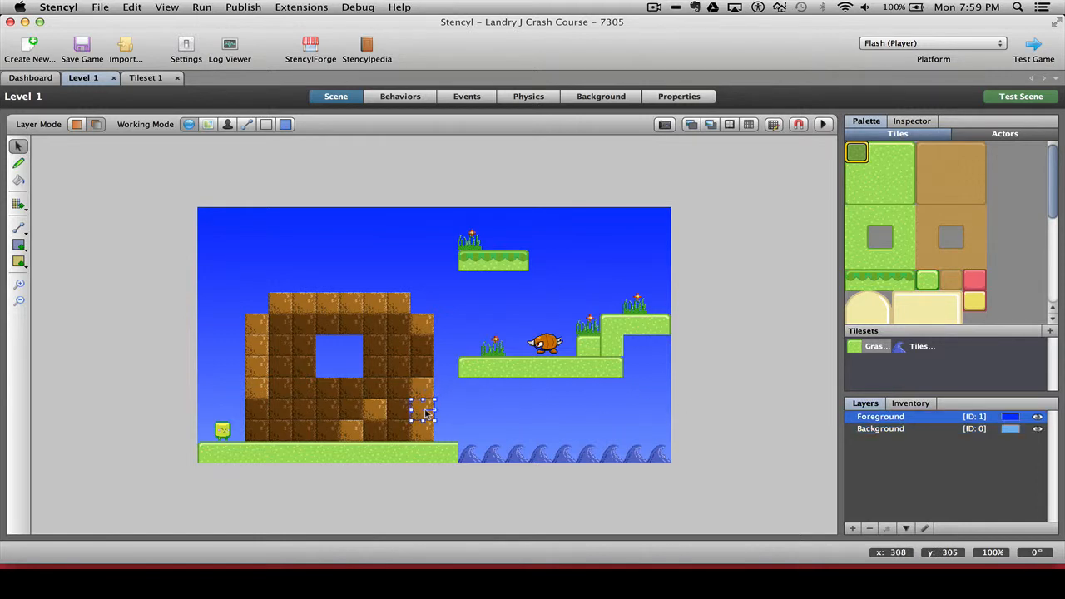
left_click(425, 429)
left_click(377, 410)
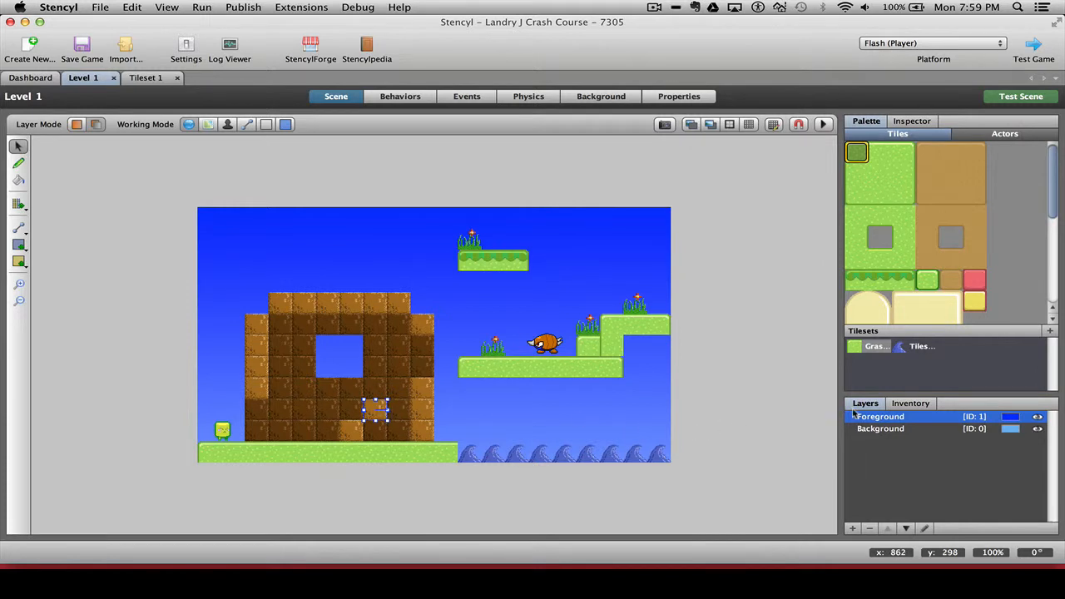
left_click(400, 351)
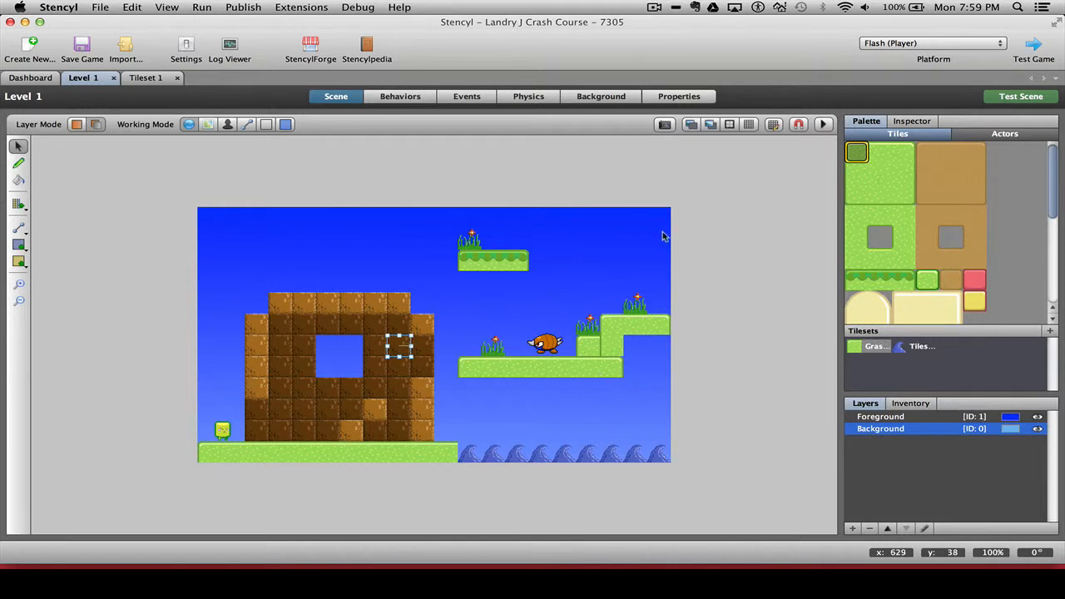
Test the game by walking the character through the dirt block, up the inner tiles and out the gap onto the grass platform.
left_click(1032, 47)
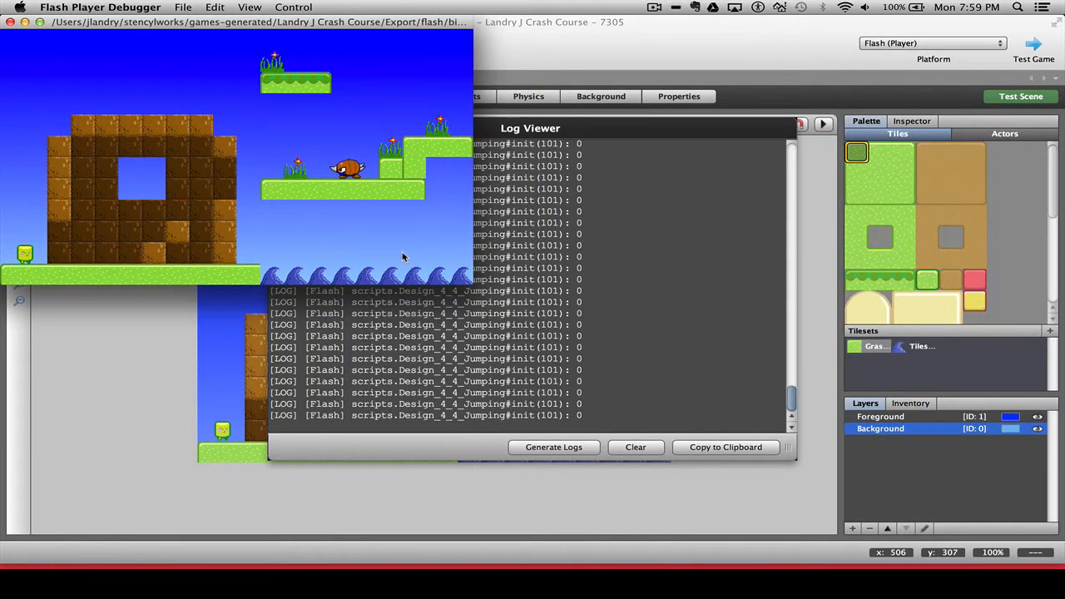
key("Right")
key("Left")
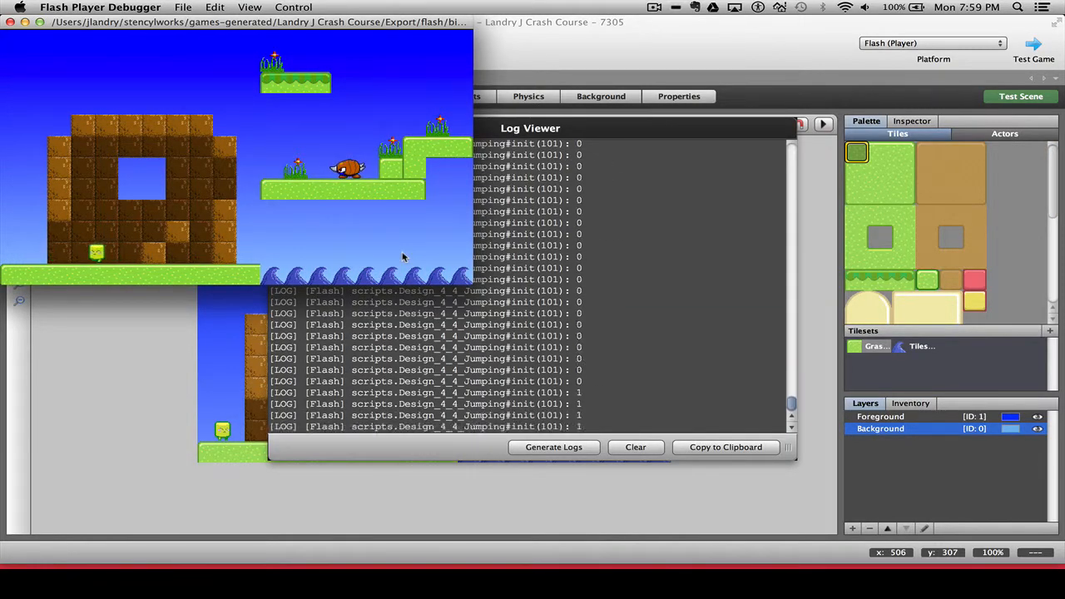
key("Right")
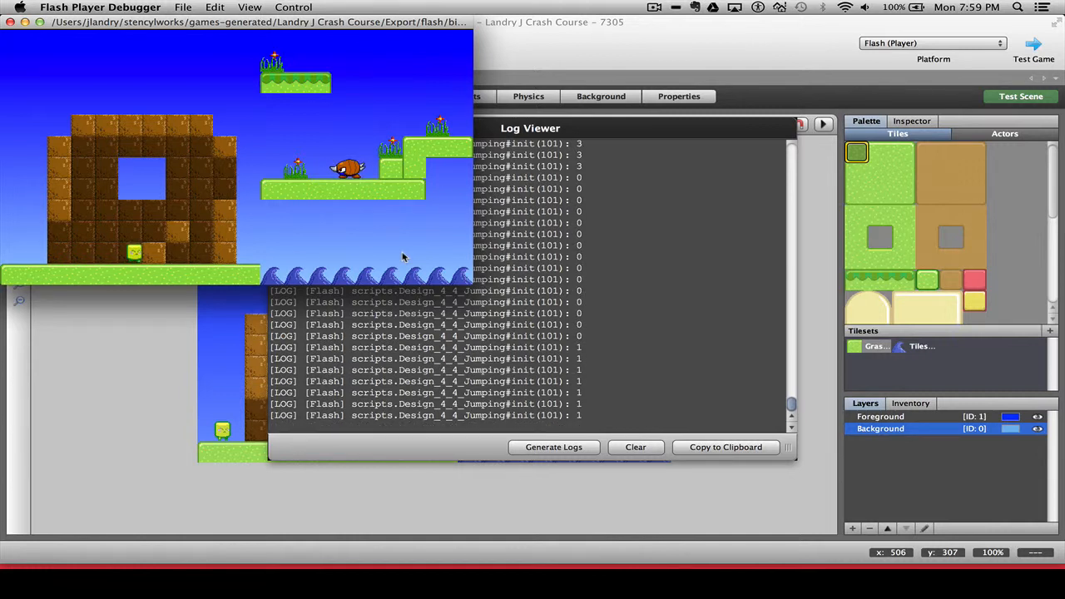
key("Up")
key("Right")
key("Up")
key("Right")
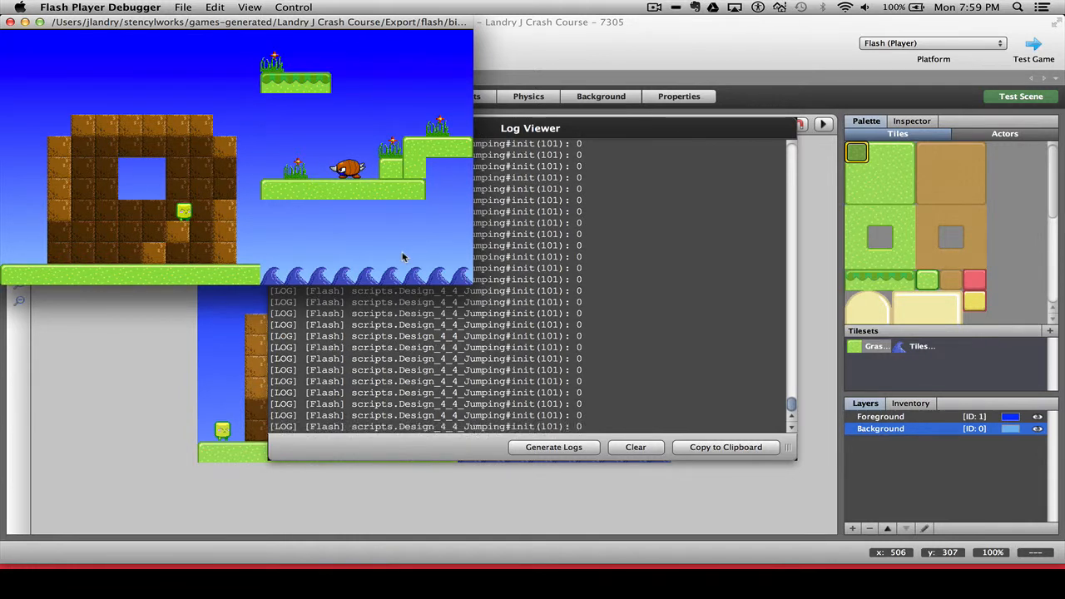
key("Up")
key("Right")
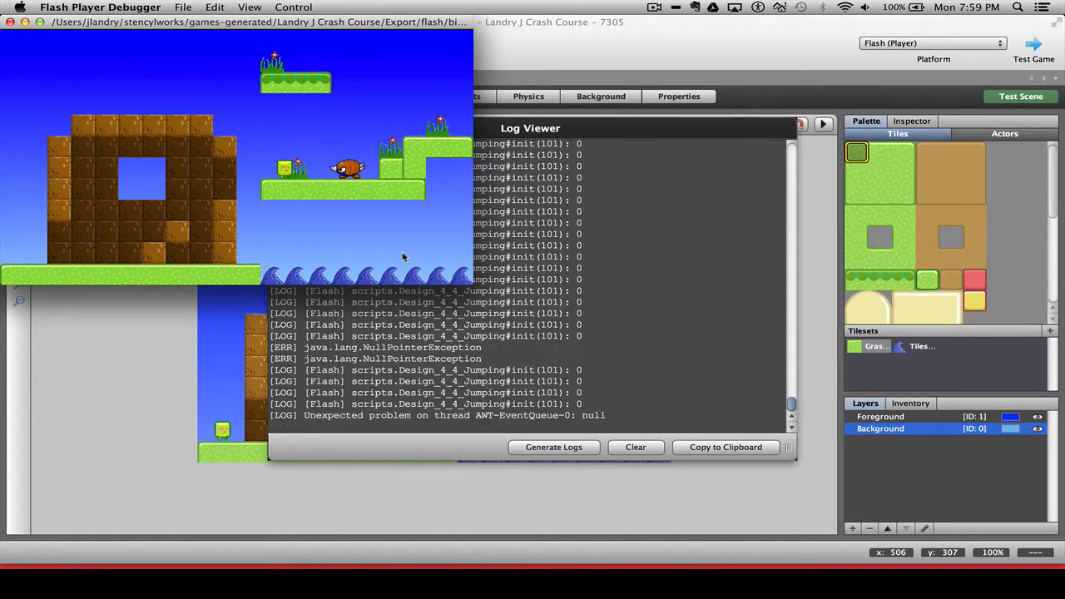
key("Left")
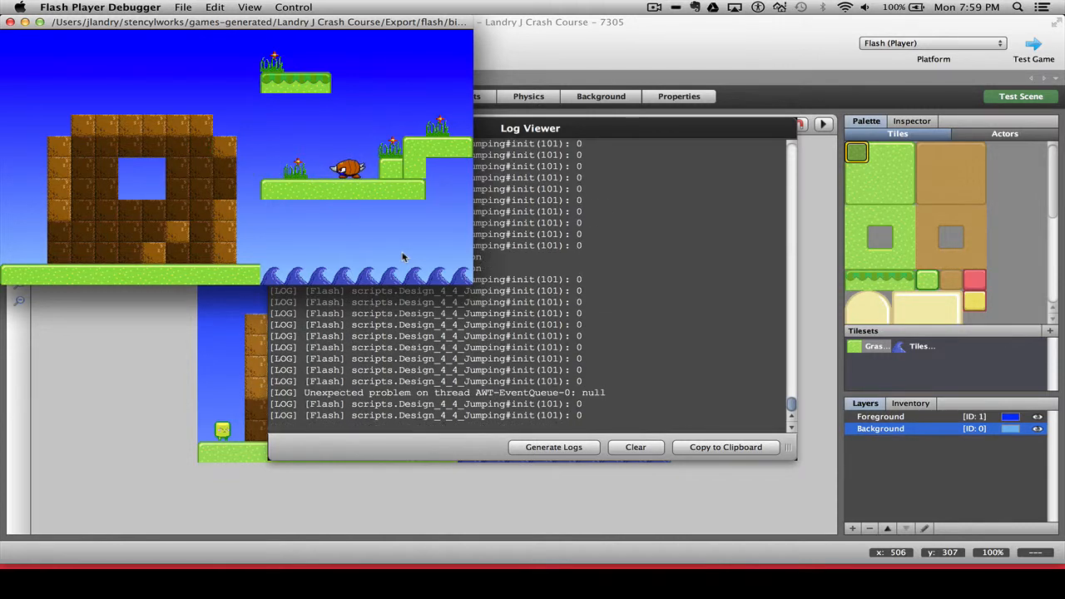